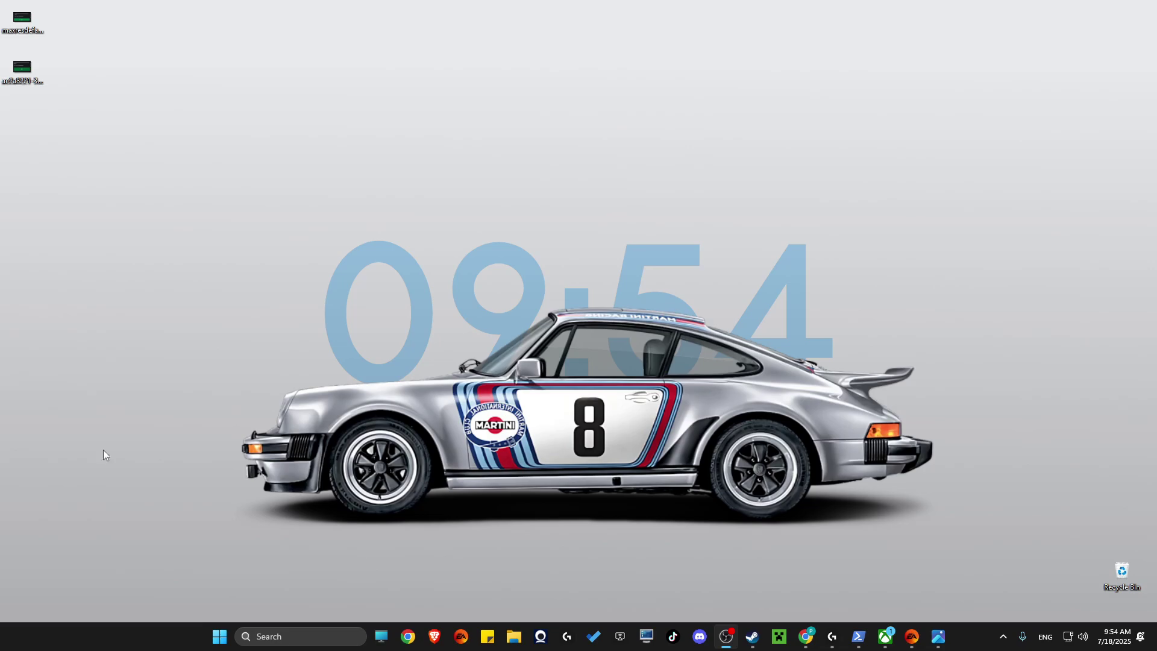
# Search for 'powershell' and launch Windows PowerShell as administrator
pyautogui.click(271, 638)
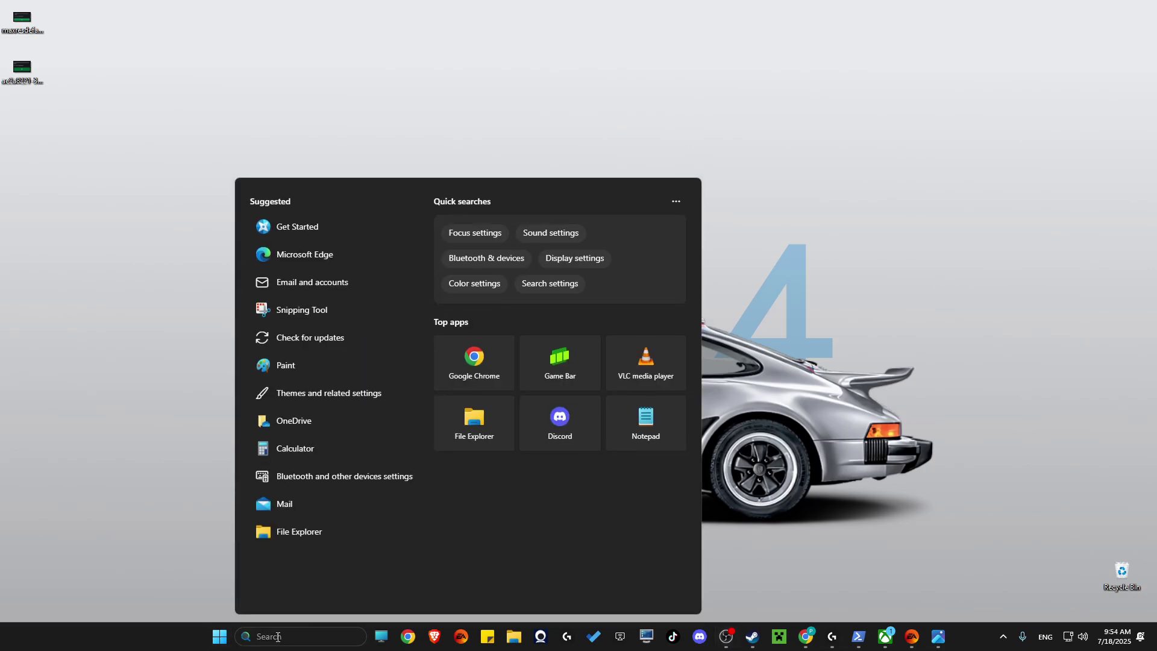
pyautogui.write('powe')
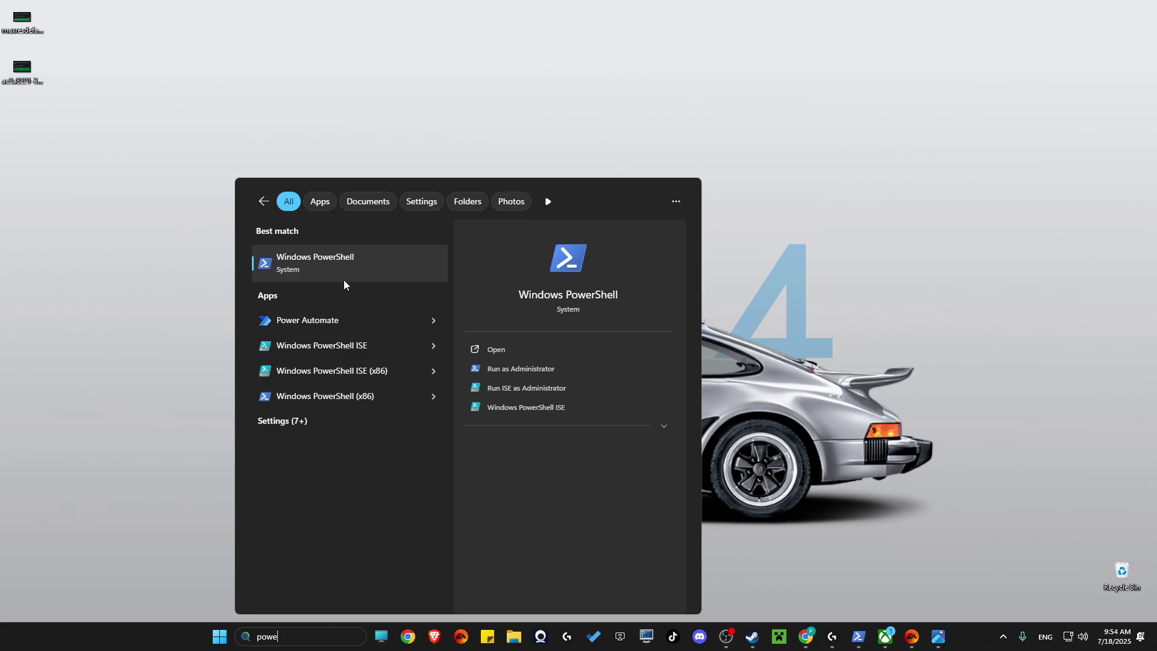
pyautogui.rightClick(333, 275)
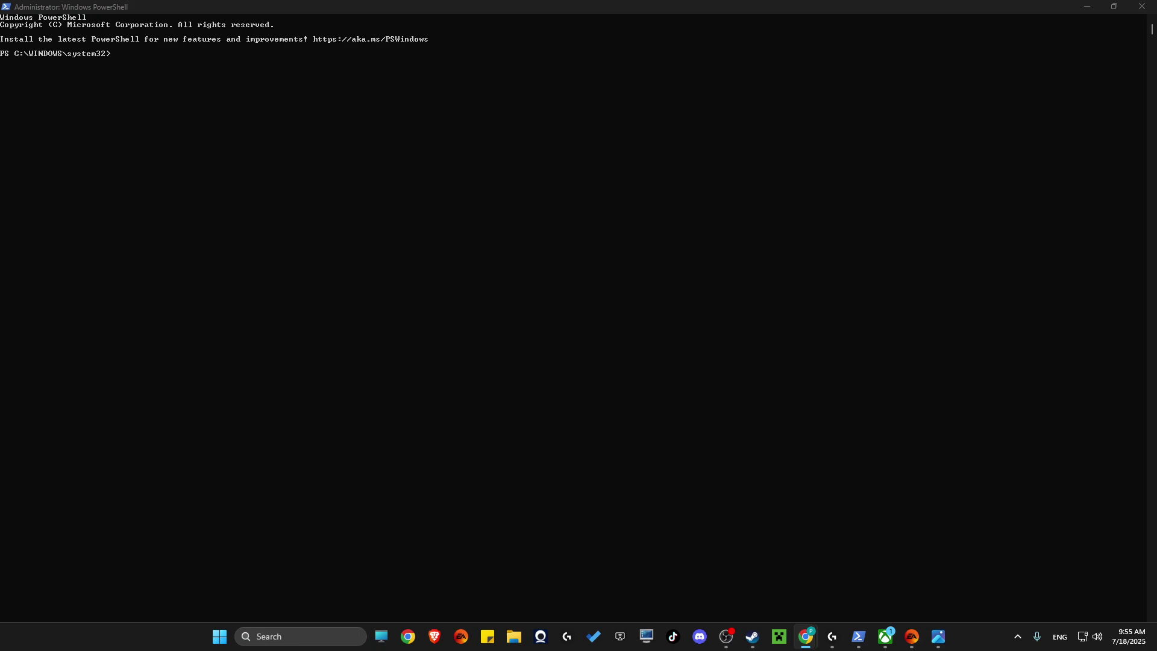
# Run 'get-appxpackage Microsoft.GamingServices | remove-AppxPackage -allusers', rerunning it corrected after the parameter error
pyautogui.click(113, 53)
pyautogui.write('get-appxpackage Microsoft.GamingServices | remove-AppxPackage -allusers^F')
pyautogui.press('Return')
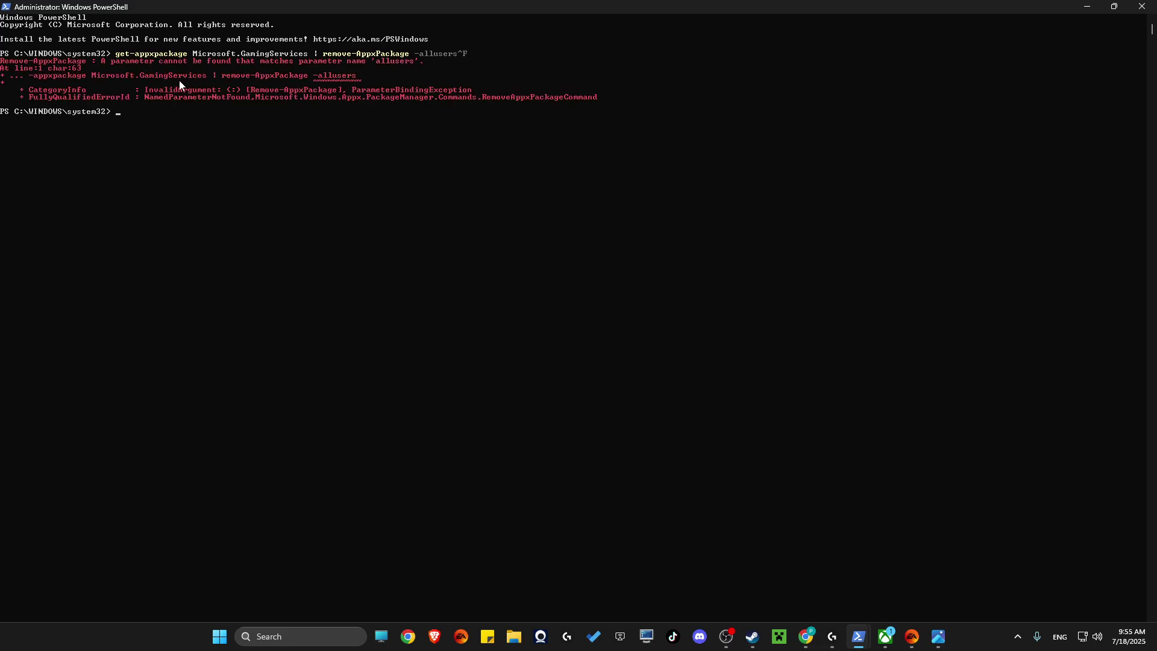
pyautogui.press('Up')
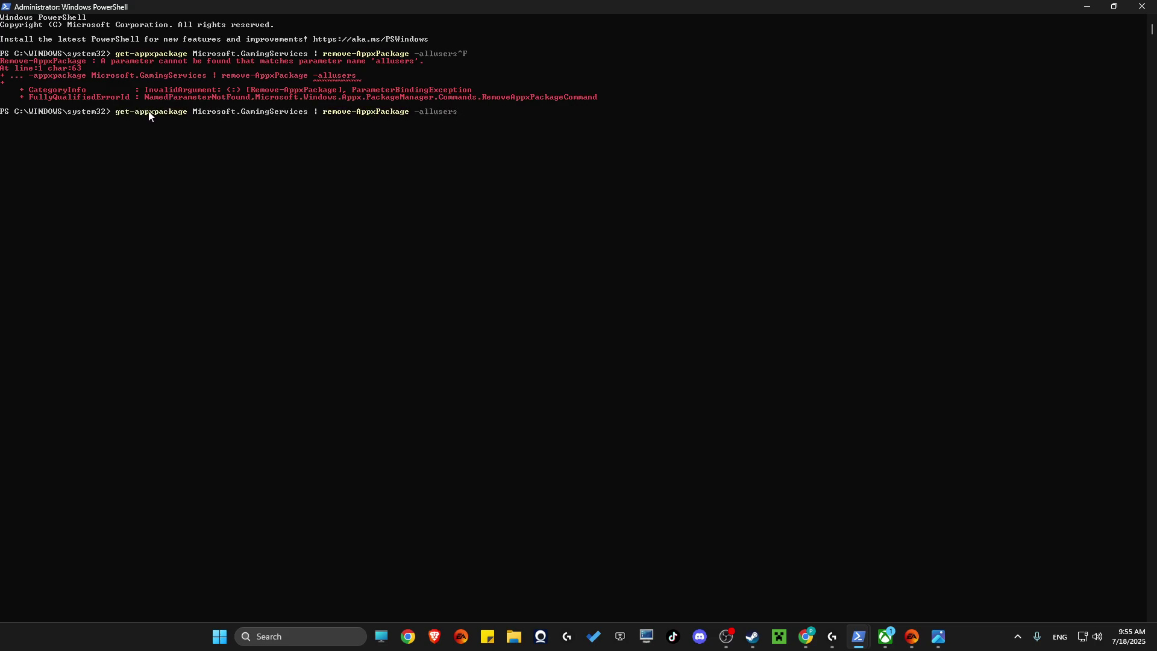
pyautogui.press('Return')
pyautogui.click(805, 637)
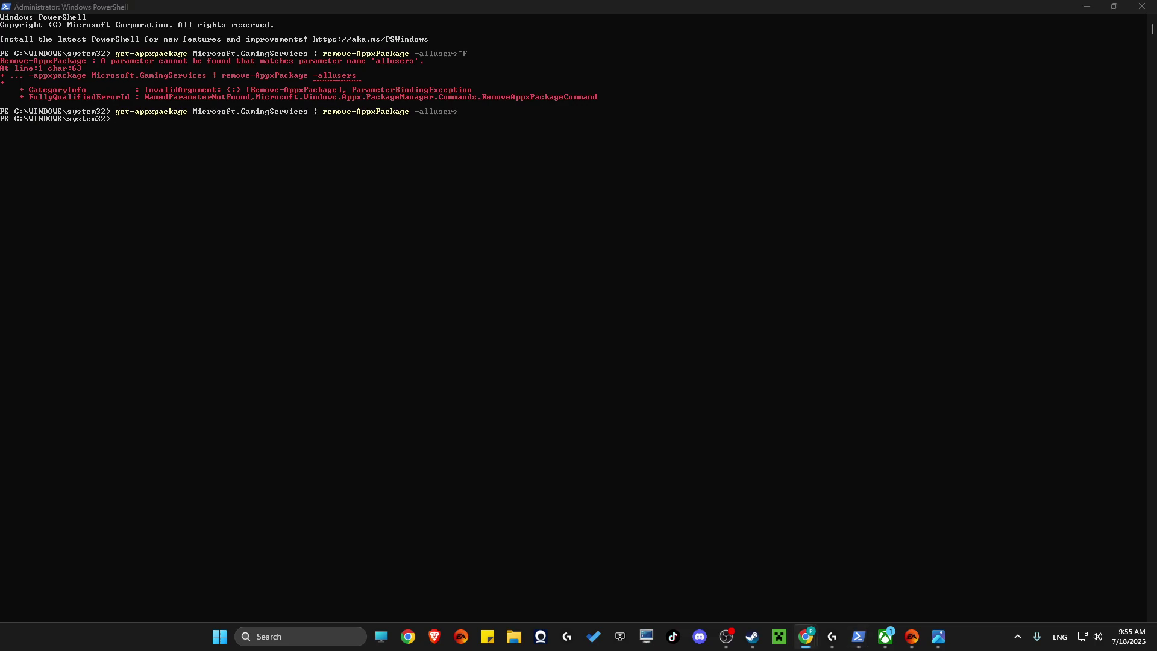
pyautogui.click(112, 117)
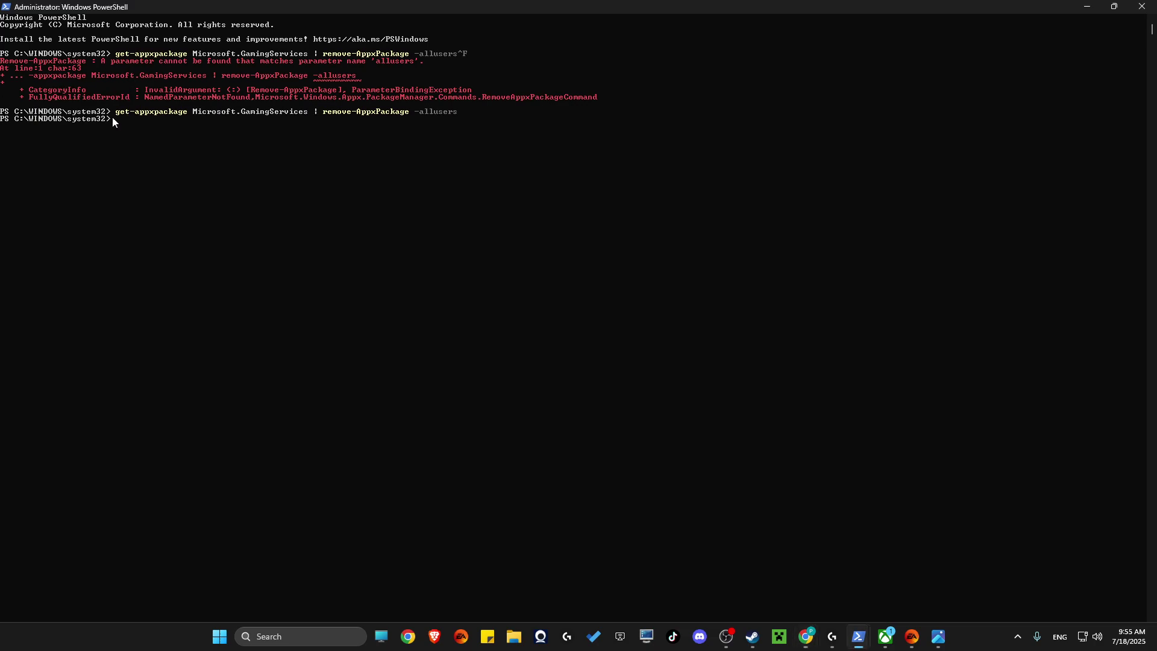
# Reinstall Gaming Services from its Store page (productid 9MWPM2CQNLHN), then close the Store
pyautogui.rightClick(117, 122)
pyautogui.press('Return')
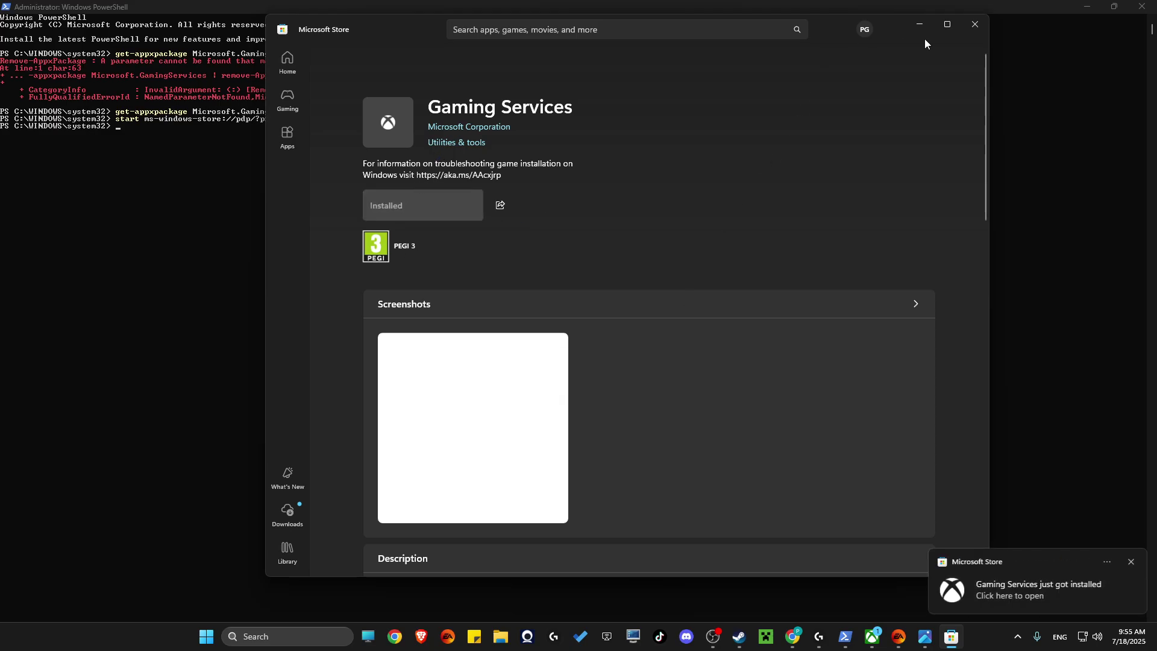
pyautogui.click(972, 25)
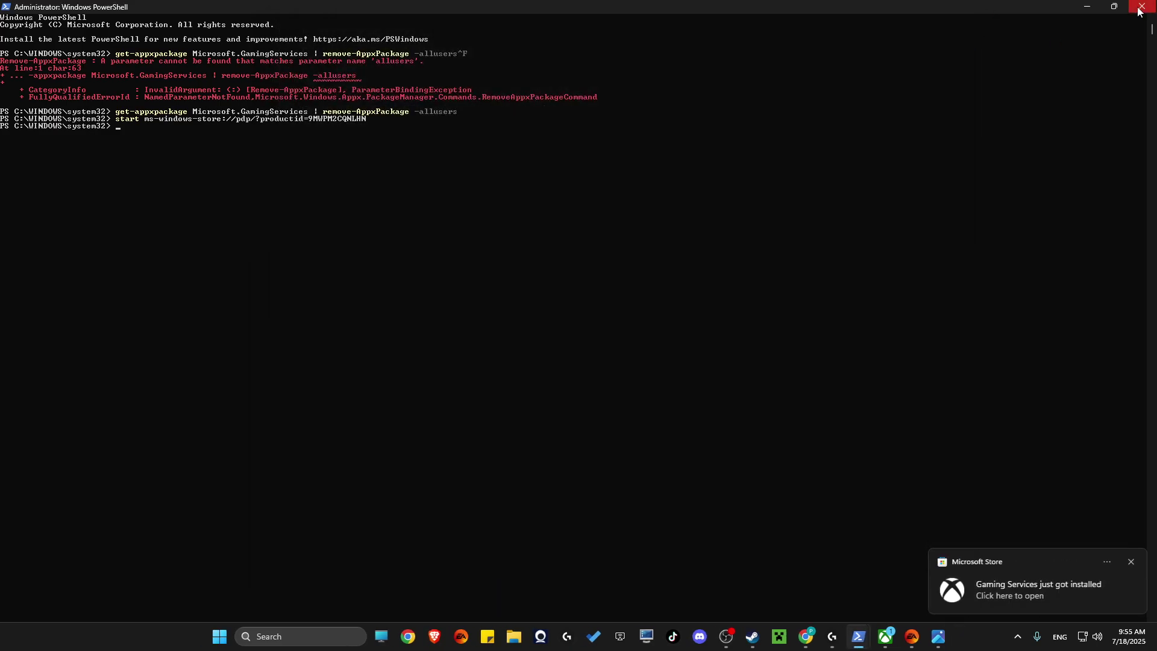
# Close the PowerShell window and launch the Xbox app from the taskbar
pyautogui.click(1140, 7)
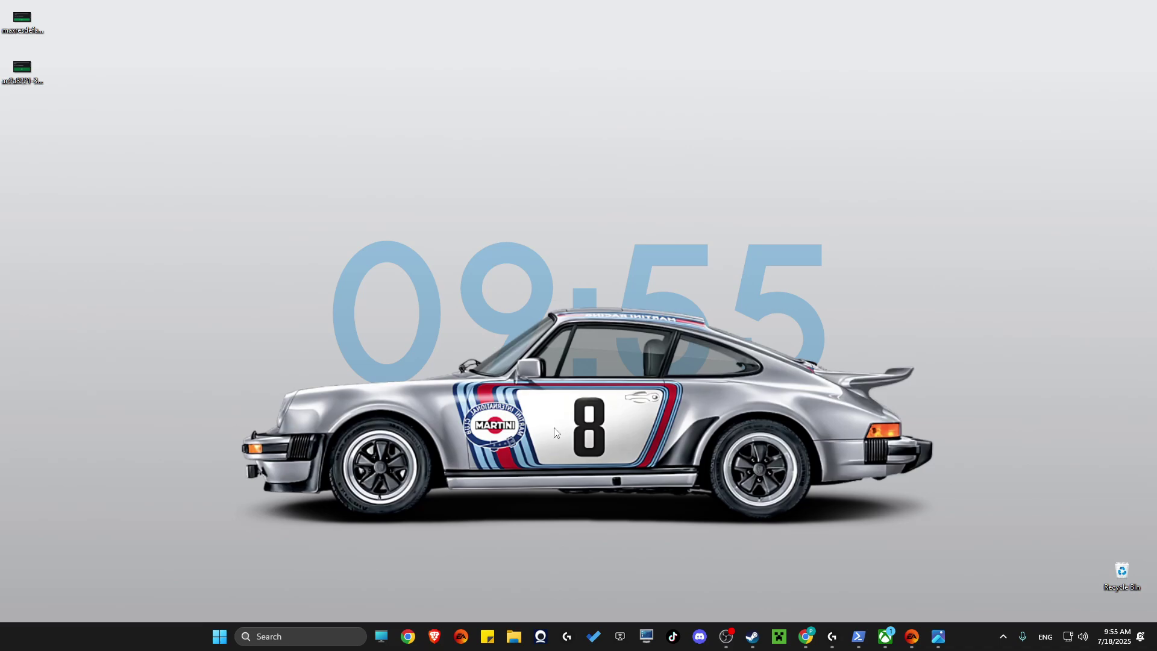
pyautogui.click(885, 636)
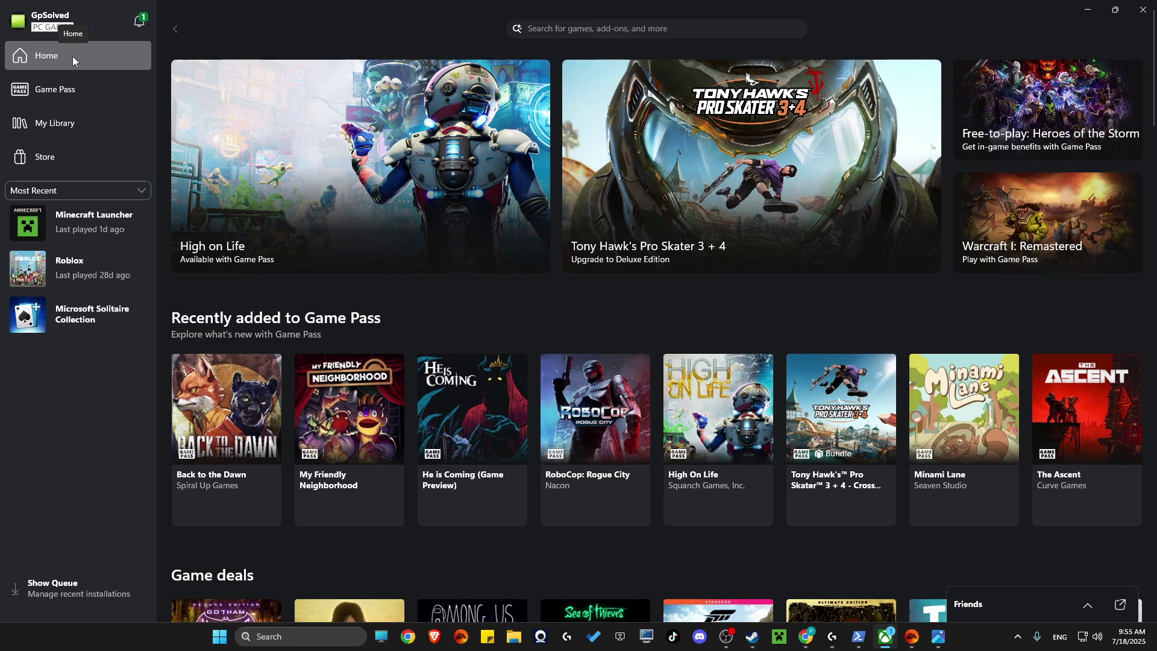
pyautogui.click(726, 636)
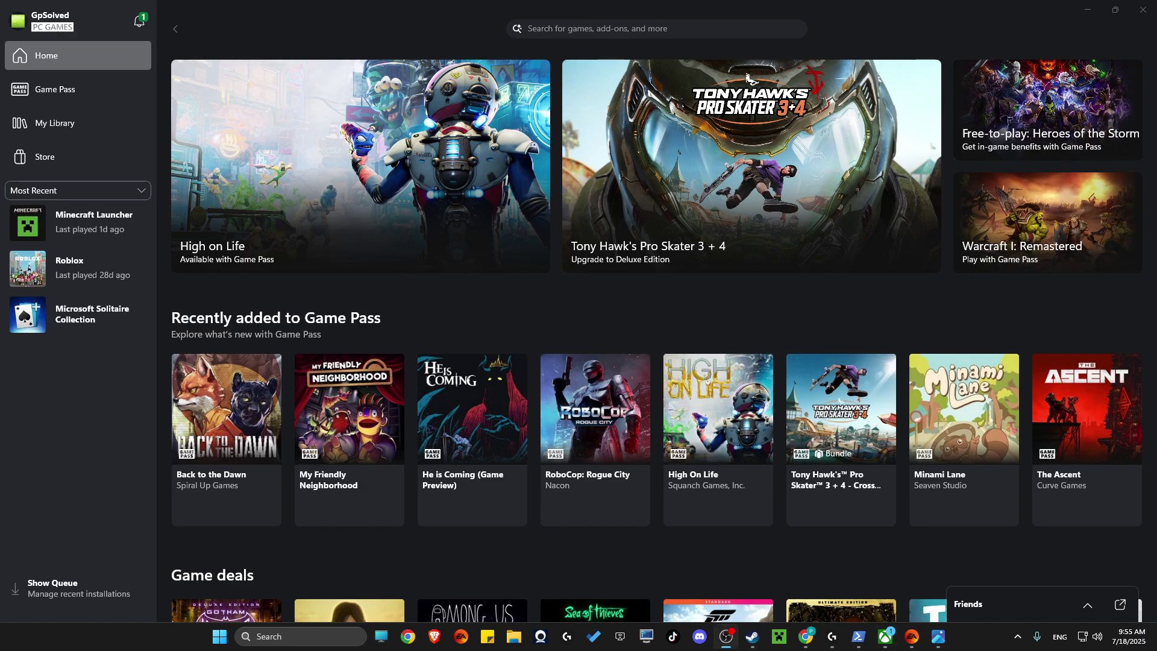